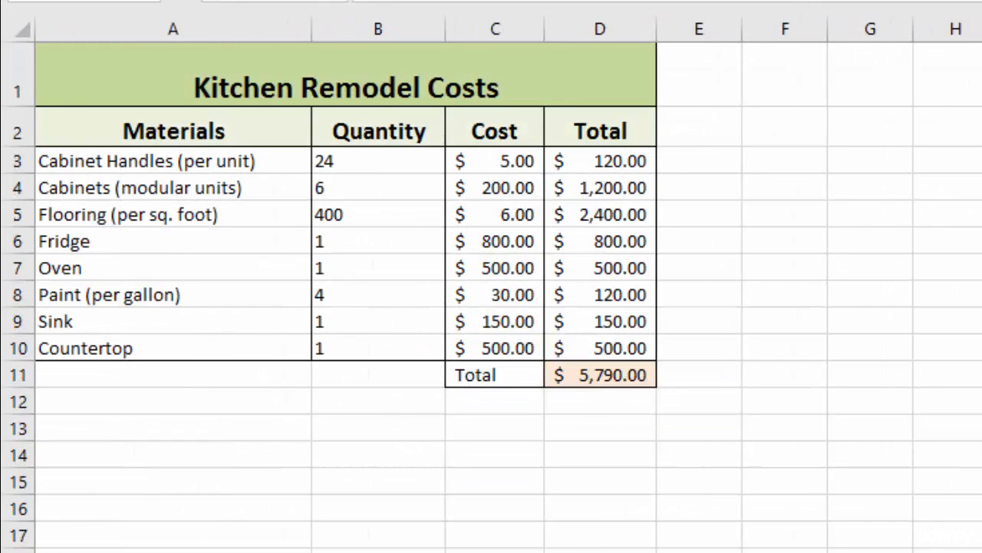
- Insert the recommended clustered bar chart from A2:A10 and D2:D10 and place it beside the cost table
{"action": "left_click_drag", "start_coordinate": [265, 135], "coordinate": [593, 348]}
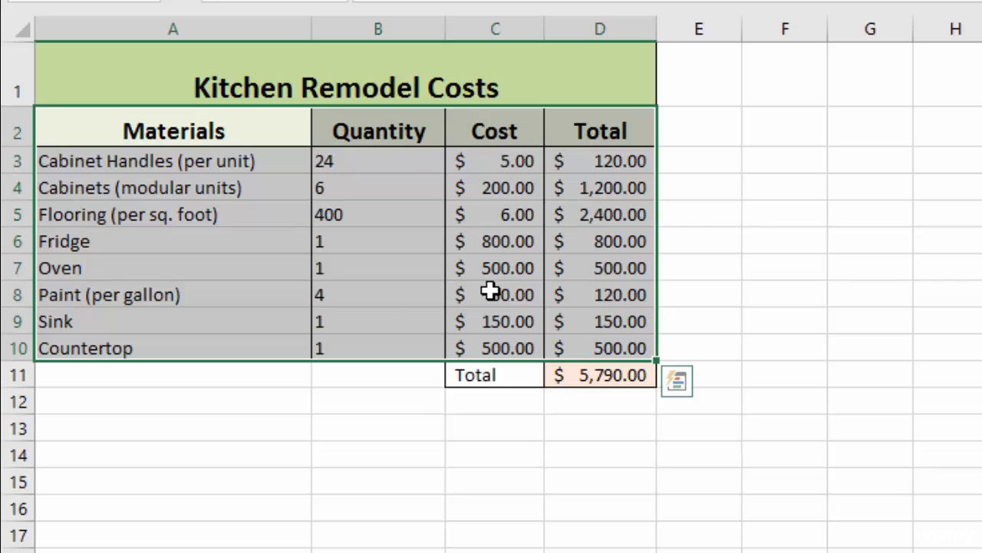
{"action": "left_click_drag", "start_coordinate": [184, 131], "coordinate": [170, 346]}
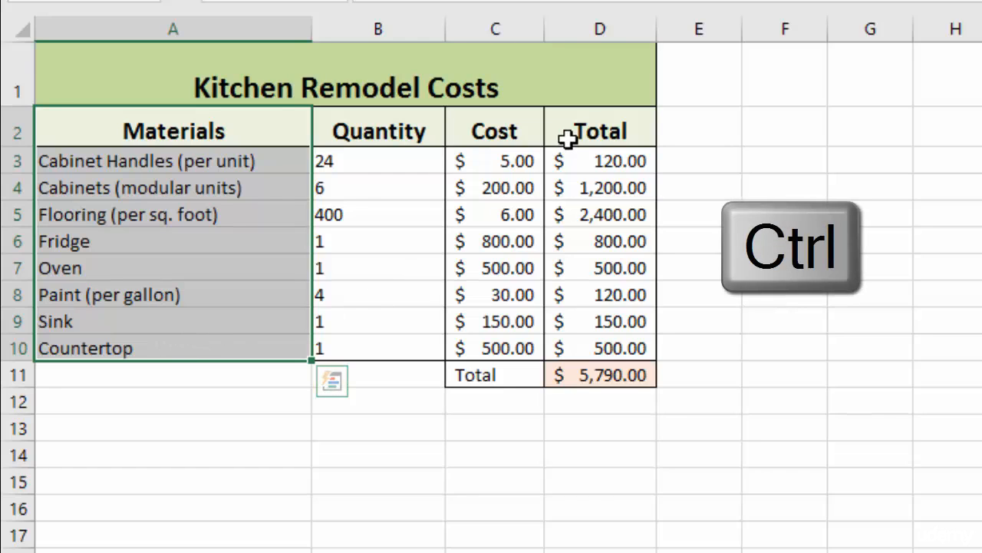
{"action": "left_click_drag", "start_coordinate": [595, 131], "coordinate": [596, 348]}
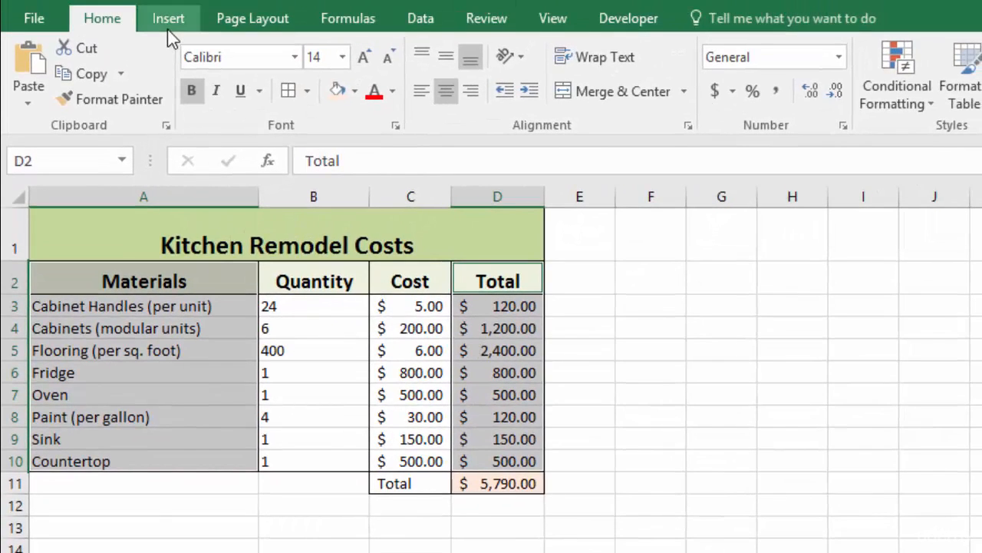
{"action": "left_click", "coordinate": [168, 19]}
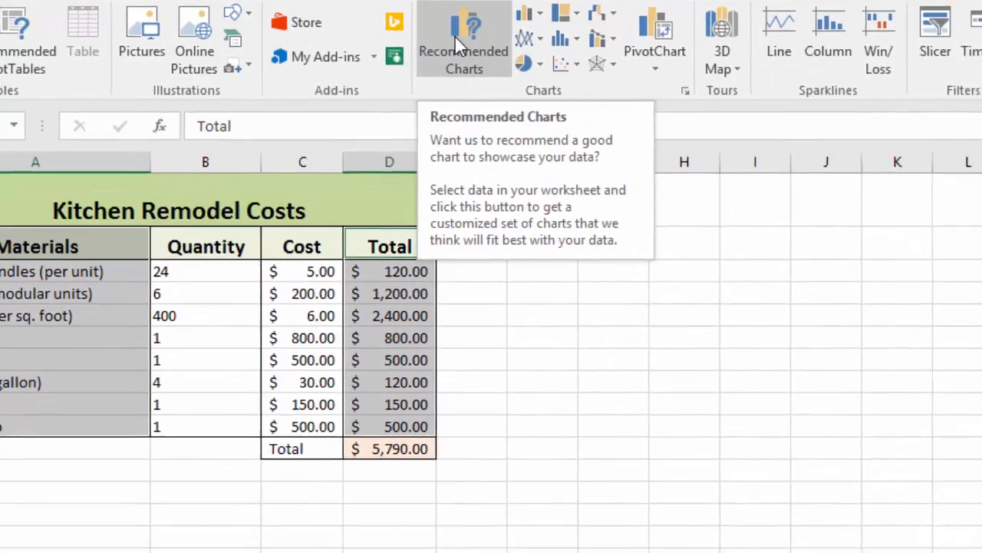
{"action": "left_click", "coordinate": [563, 70]}
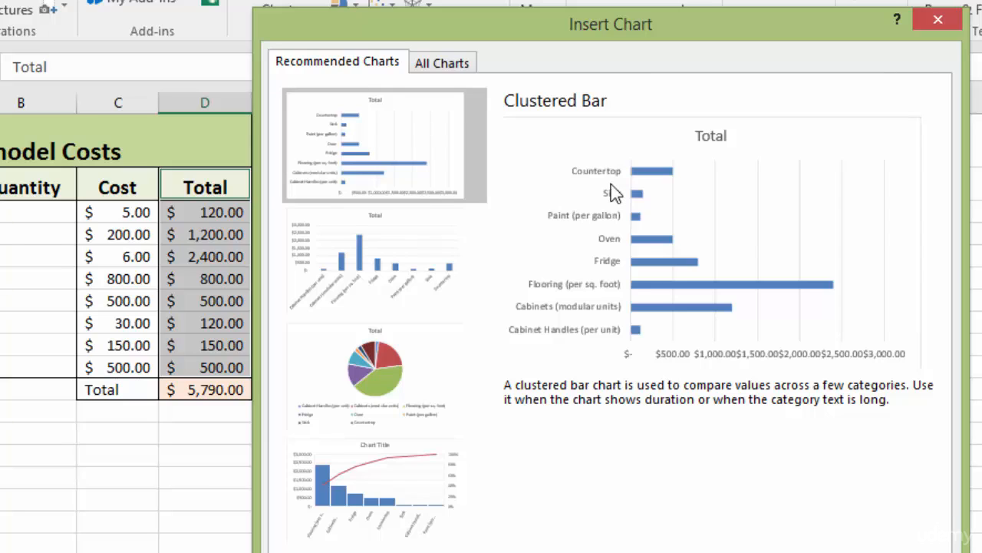
{"action": "left_click", "coordinate": [813, 552]}
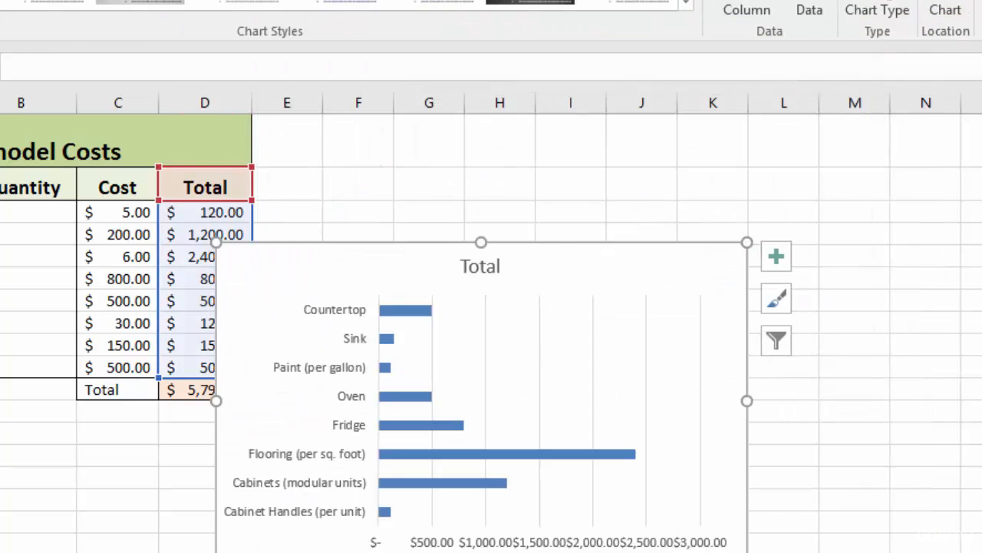
{"action": "left_click_drag", "start_coordinate": [687, 245], "coordinate": [726, 165]}
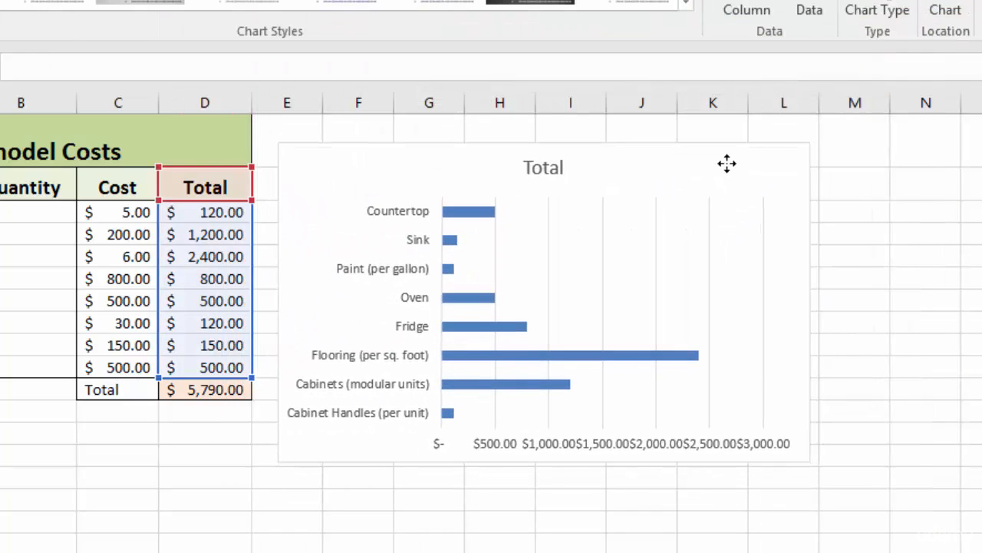
- Make the chart title bold and change its text to "Cost of Different Materials"
{"action": "left_click", "coordinate": [558, 168]}
{"action": "double_click", "coordinate": [559, 166]}
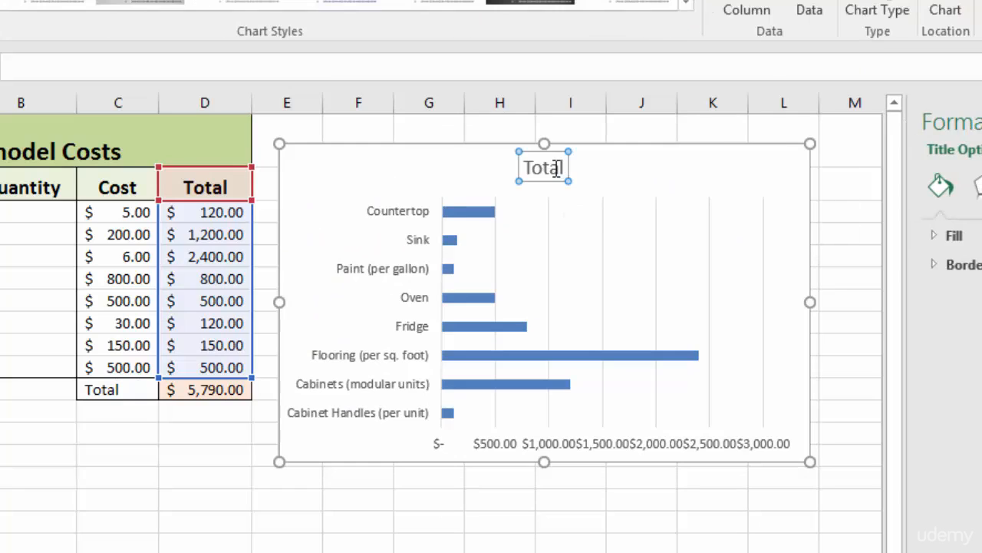
{"action": "double_click", "coordinate": [557, 168]}
{"action": "left_click", "coordinate": [569, 135]}
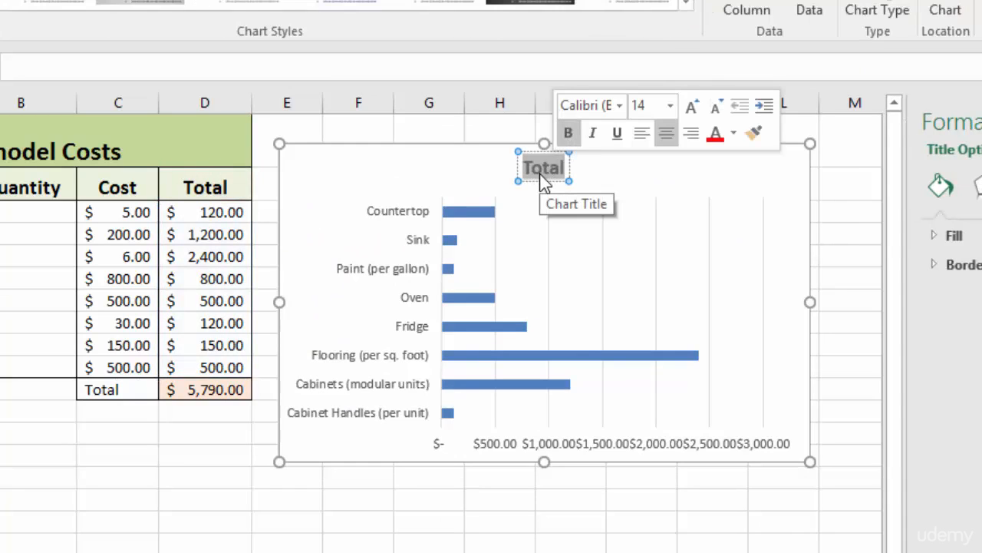
{"action": "type", "text": "Cost"}
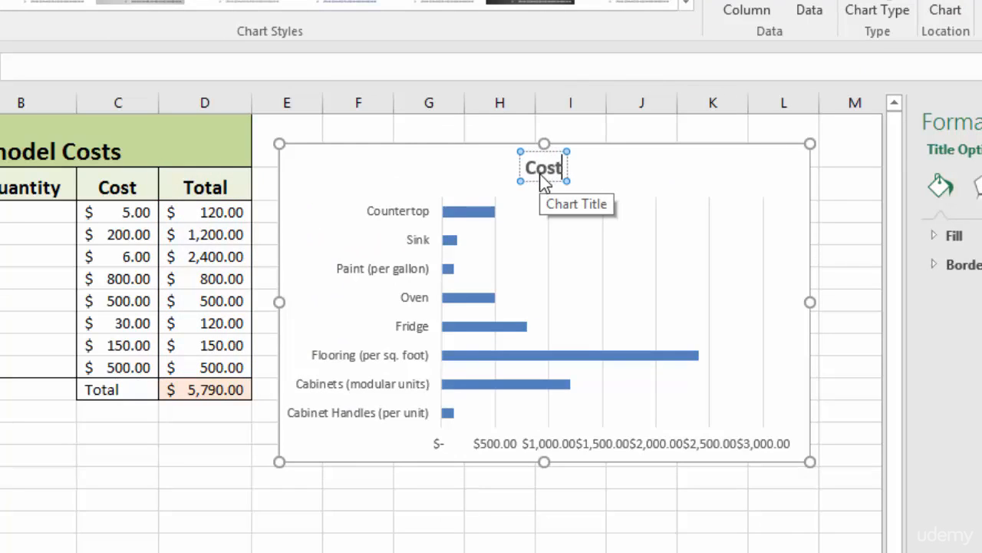
{"action": "type", "text": " of Differen"}
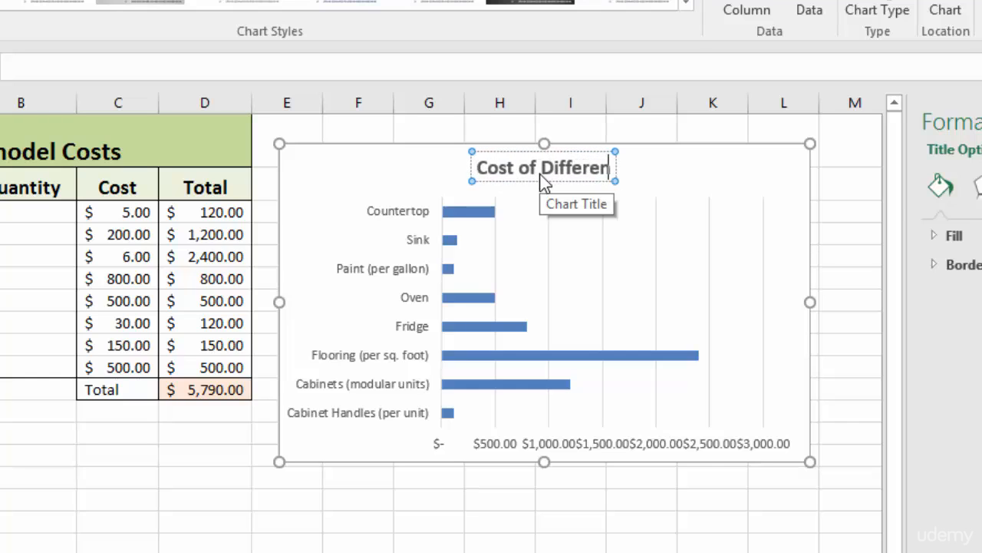
{"action": "type", "text": "t Mat"}
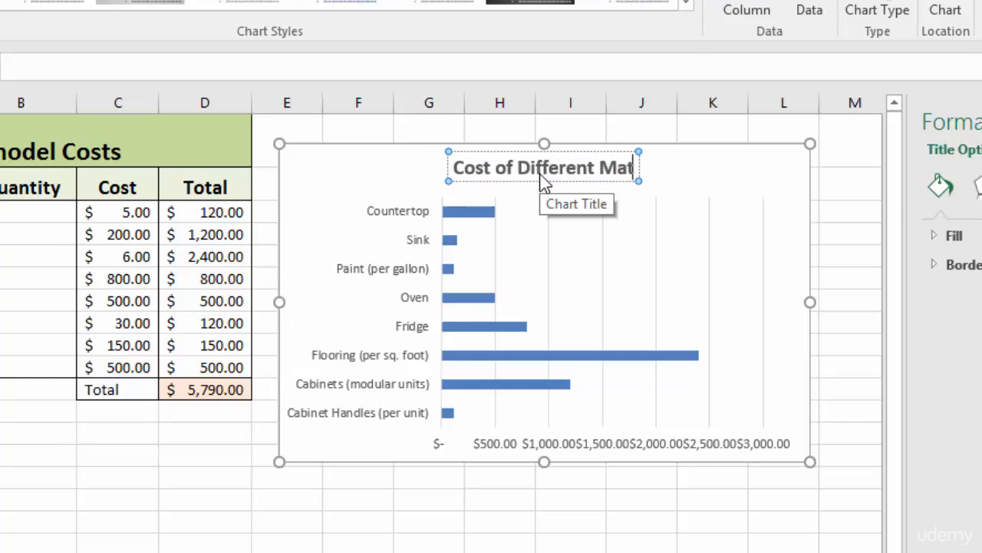
{"action": "type", "text": "erials"}
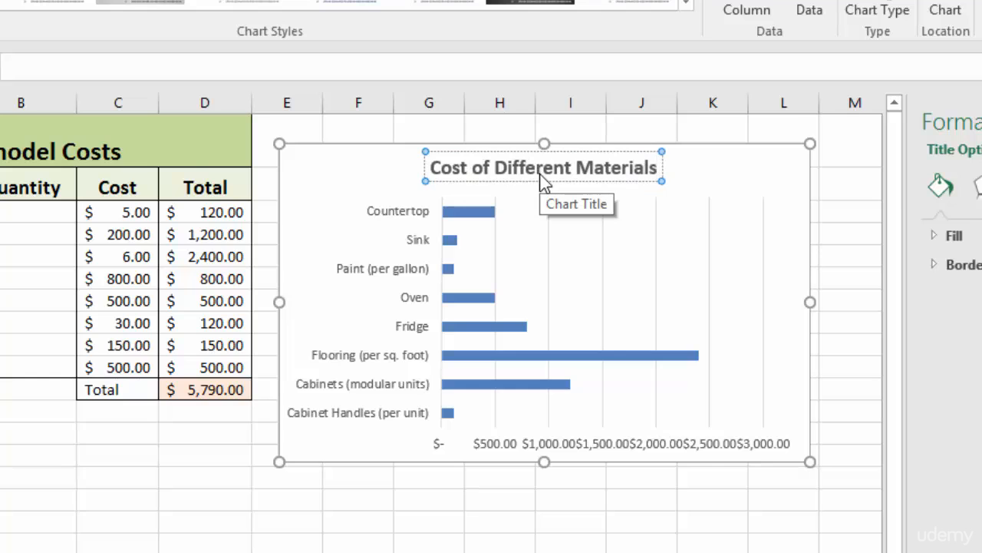
- Try to set the chart title's font size to 16
{"action": "triple_click", "coordinate": [546, 178]}
{"action": "left_click", "coordinate": [683, 104]}
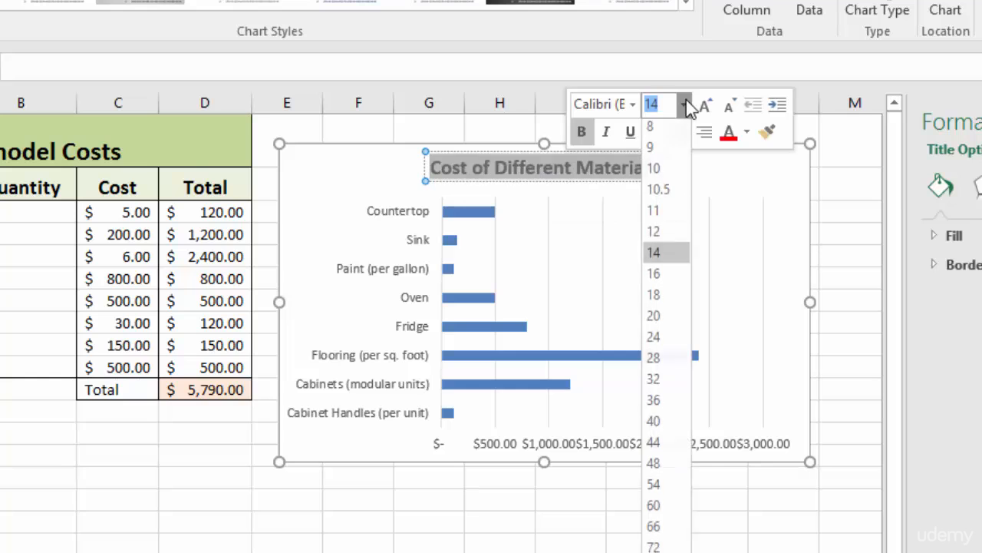
{"action": "left_click", "coordinate": [661, 280]}
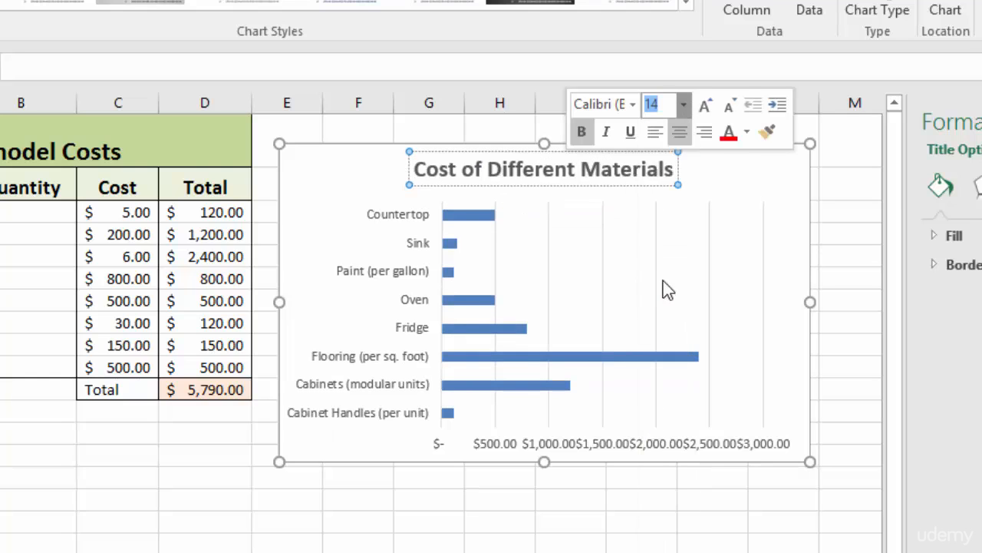
{"action": "left_click", "coordinate": [752, 174]}
- Delete the chart's vertical gridlines and its horizontal dollar value axis
{"action": "left_click", "coordinate": [551, 223]}
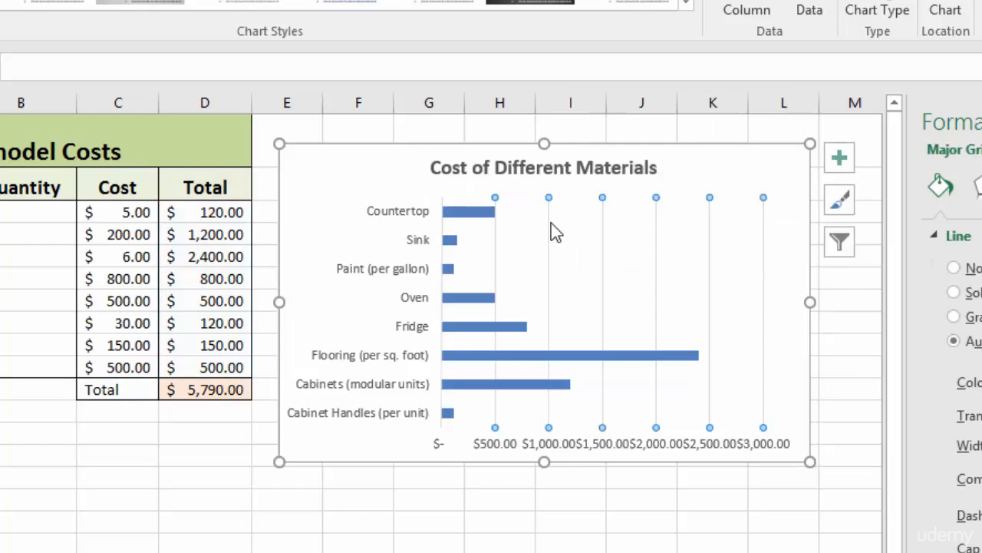
{"action": "left_click", "coordinate": [551, 223]}
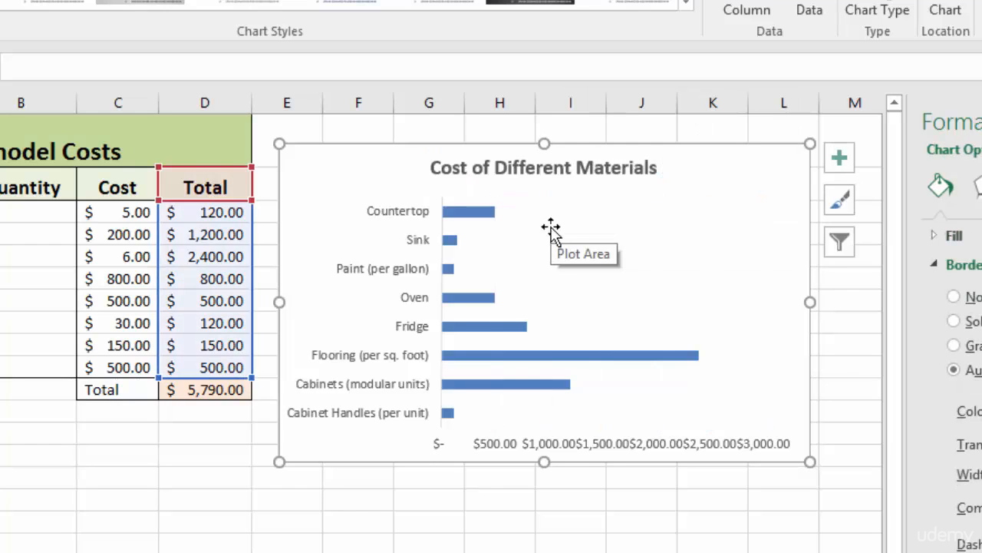
{"action": "left_click", "coordinate": [571, 447]}
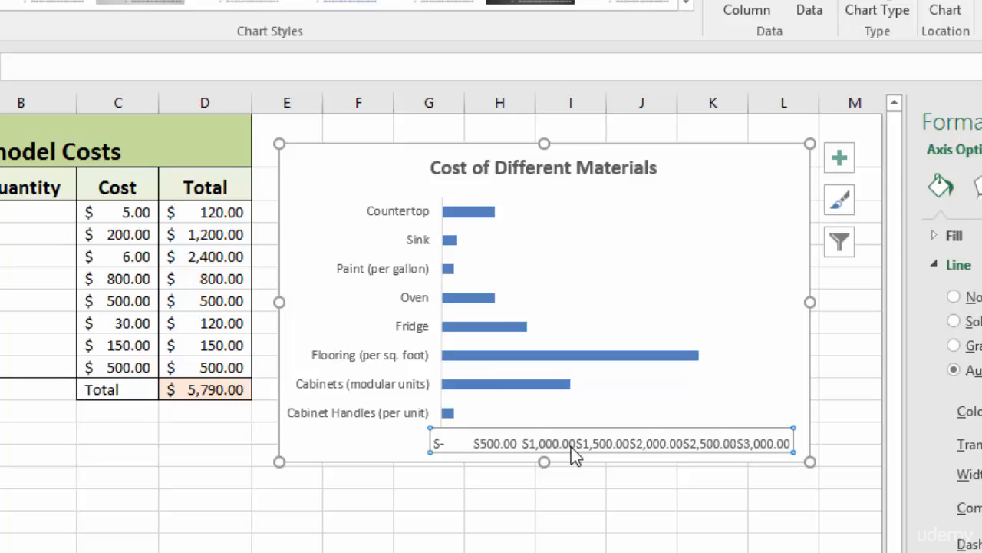
{"action": "key", "text": "Delete"}
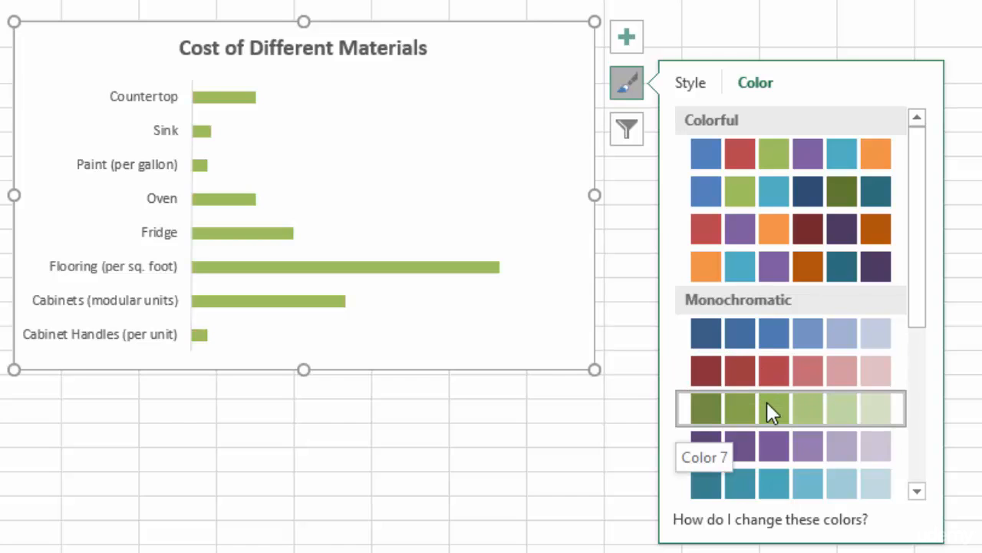
- Recolor the chart bars with the green monochromatic palette Color 7
{"action": "left_click", "coordinate": [767, 402]}
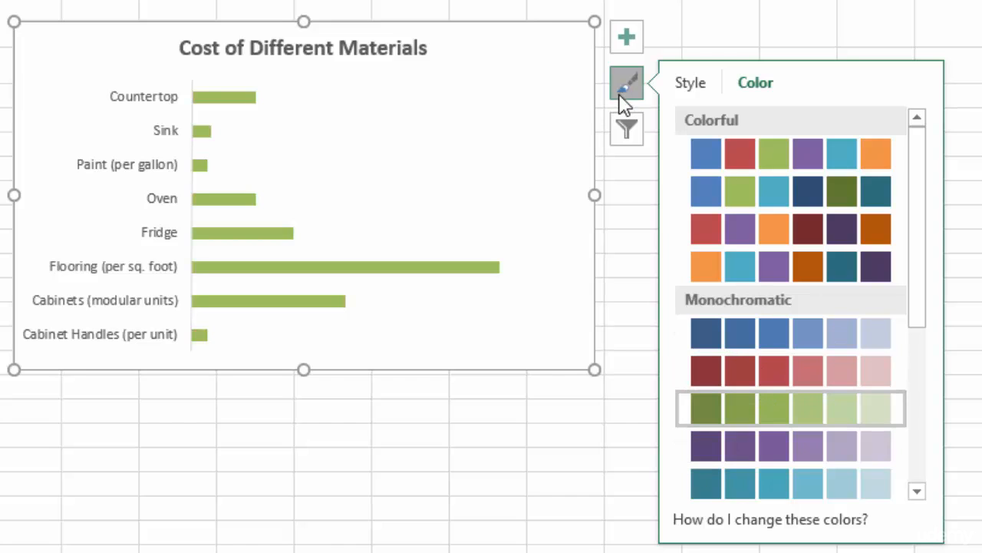
{"action": "left_click", "coordinate": [626, 83]}
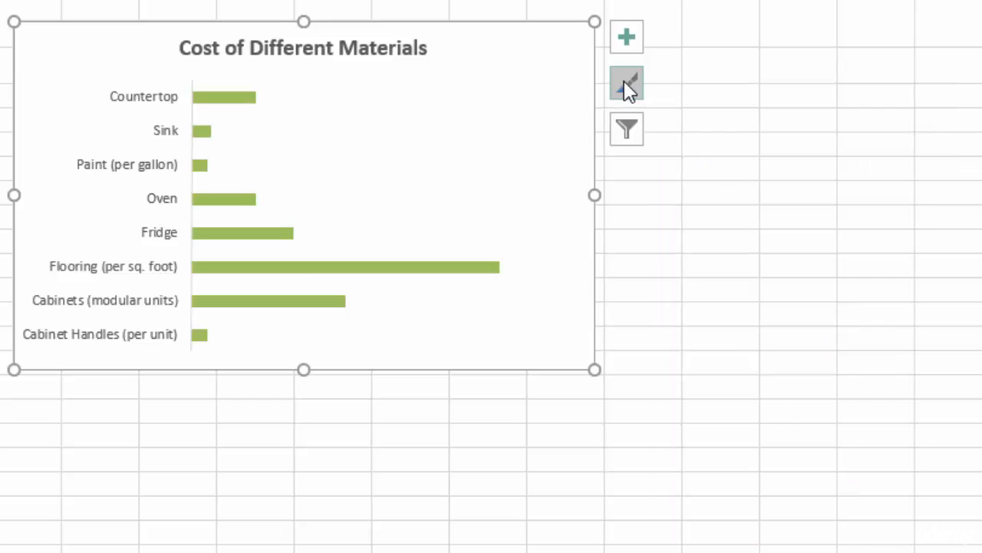
- Select the bars of the Total series and open the data series formatting options
{"action": "left_click", "coordinate": [298, 268]}
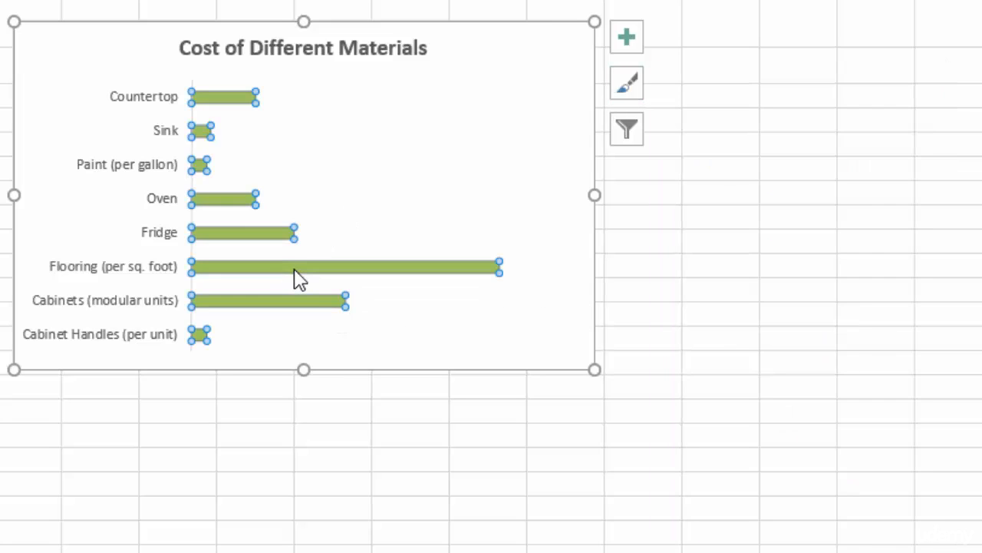
{"action": "right_click", "coordinate": [218, 99]}
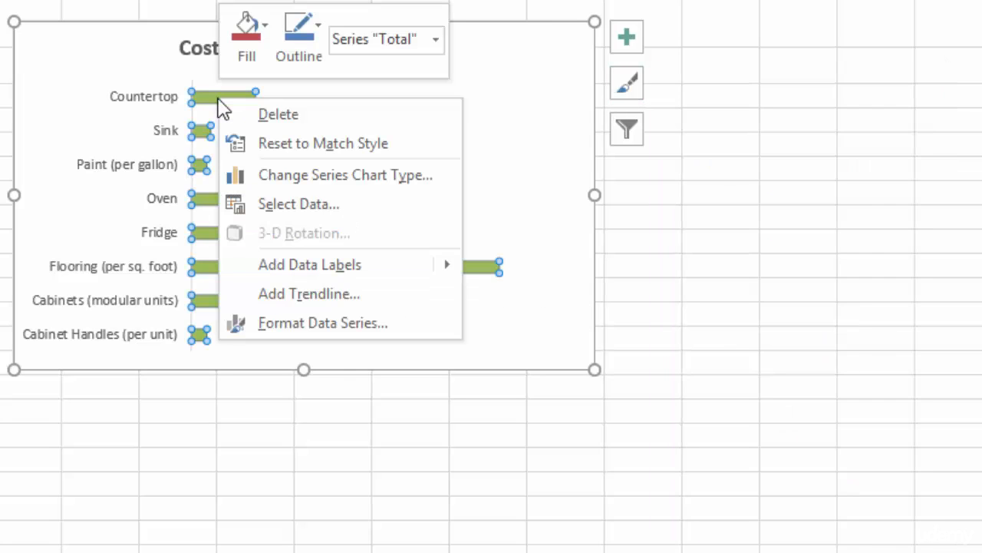
{"action": "left_click", "coordinate": [303, 323]}
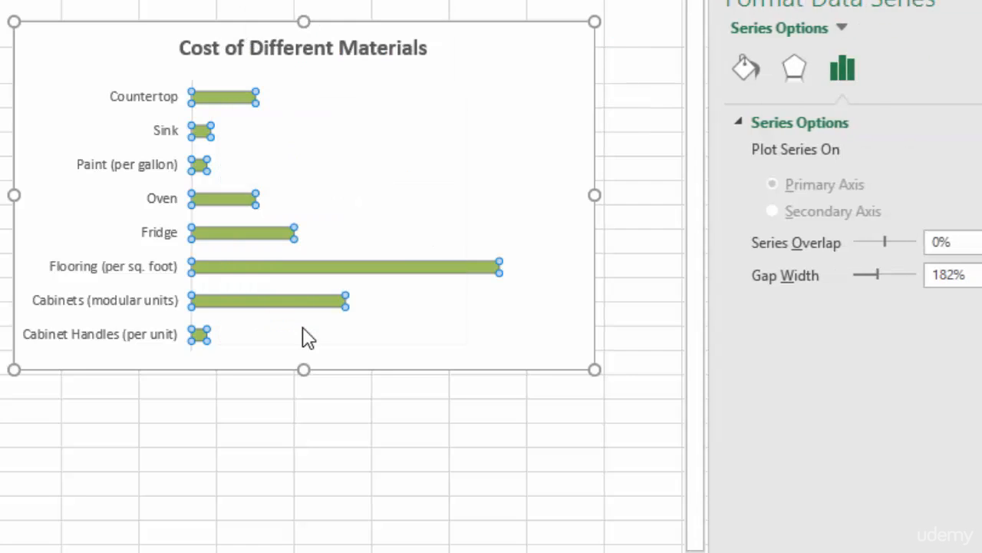
- Try varying the bar colors by point and browse the chart's color palettes
{"action": "left_click", "coordinate": [737, 68]}
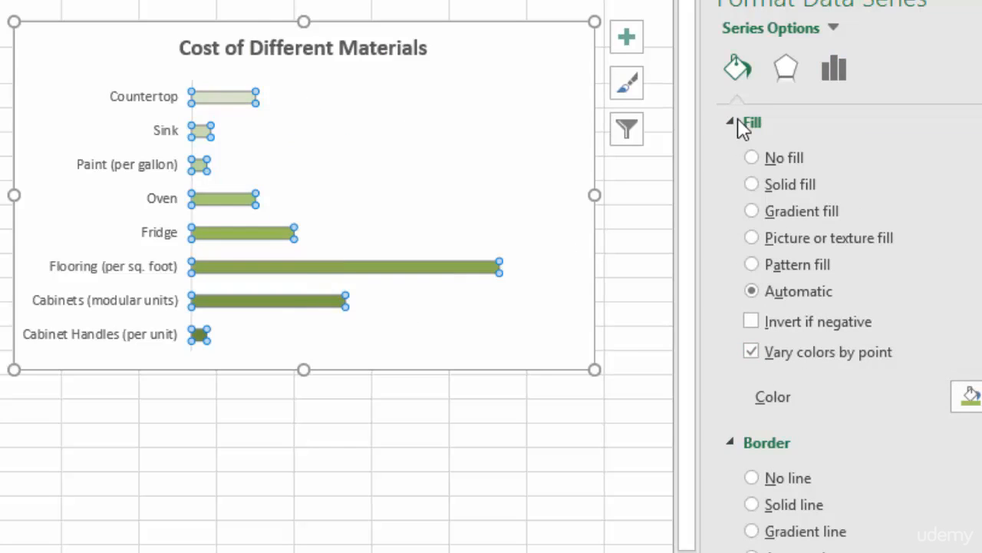
{"action": "left_click", "coordinate": [625, 88]}
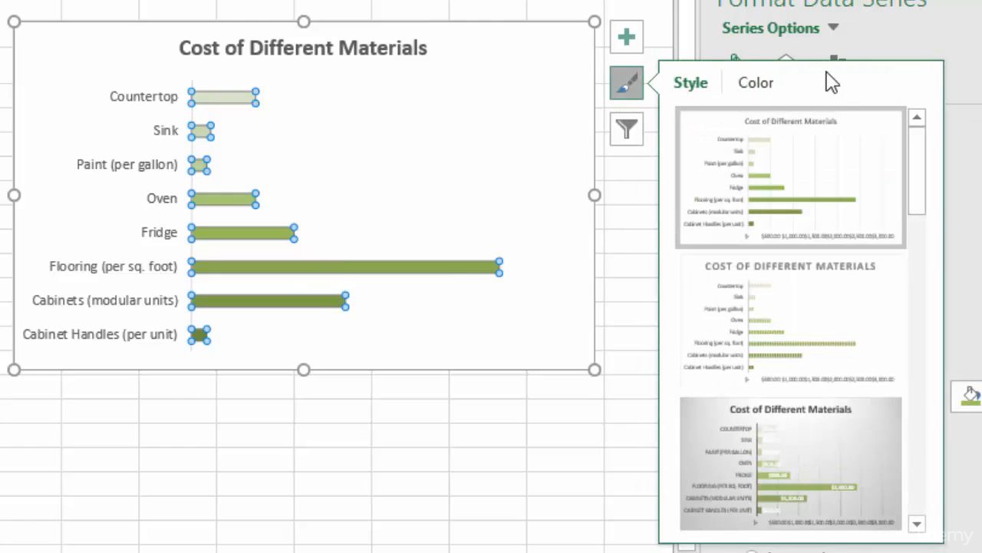
{"action": "left_click", "coordinate": [759, 86]}
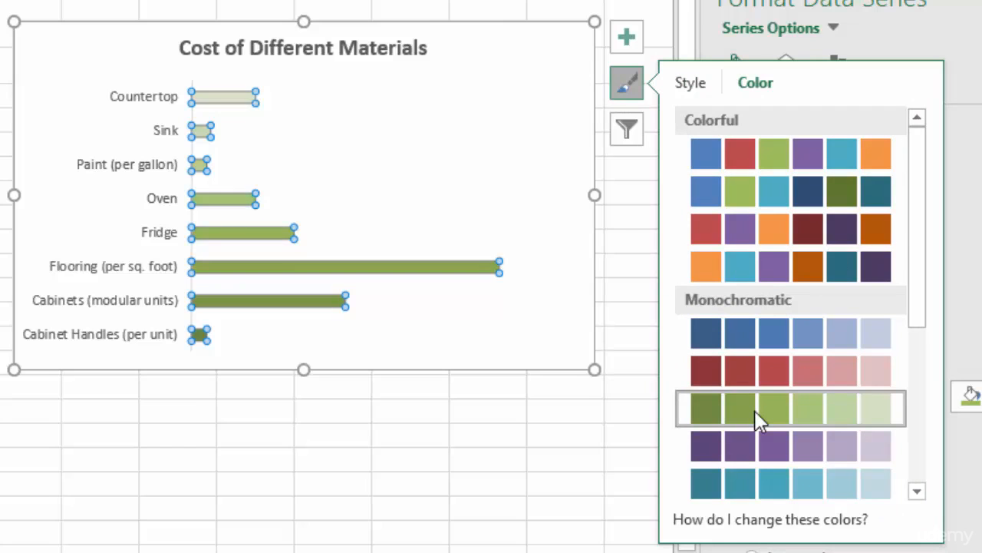
{"action": "left_click", "coordinate": [628, 89]}
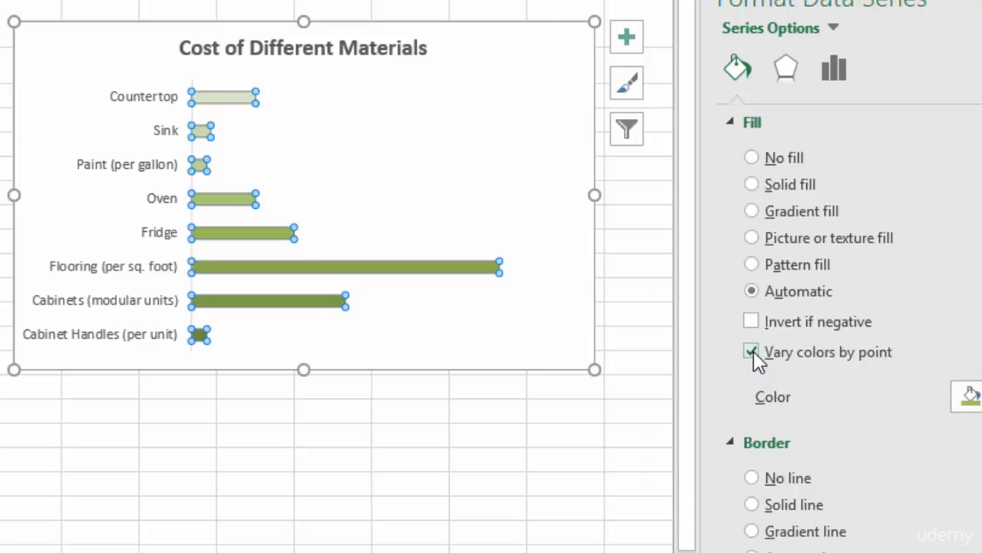
{"action": "left_click", "coordinate": [752, 352]}
- Thicken the bars by setting the series gap width to 76%, and close the series formatting options
{"action": "left_click", "coordinate": [834, 69]}
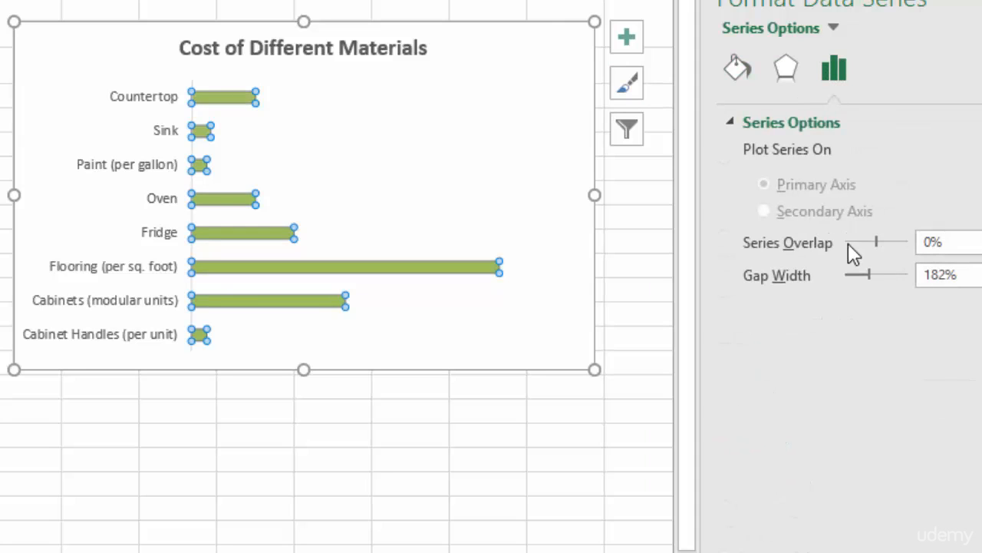
{"action": "left_click_drag", "start_coordinate": [868, 276], "coordinate": [859, 277]}
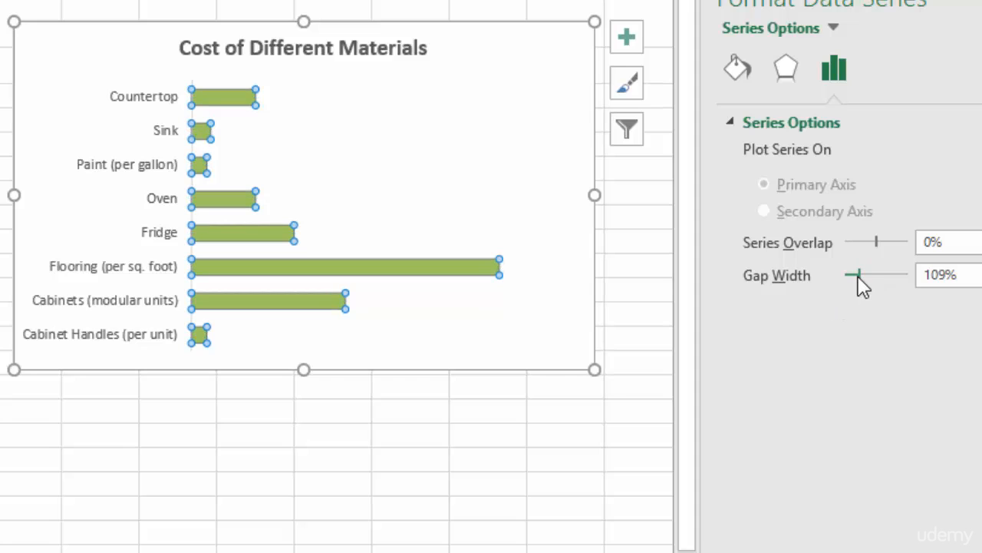
{"action": "left_click_drag", "start_coordinate": [859, 274], "coordinate": [857, 274]}
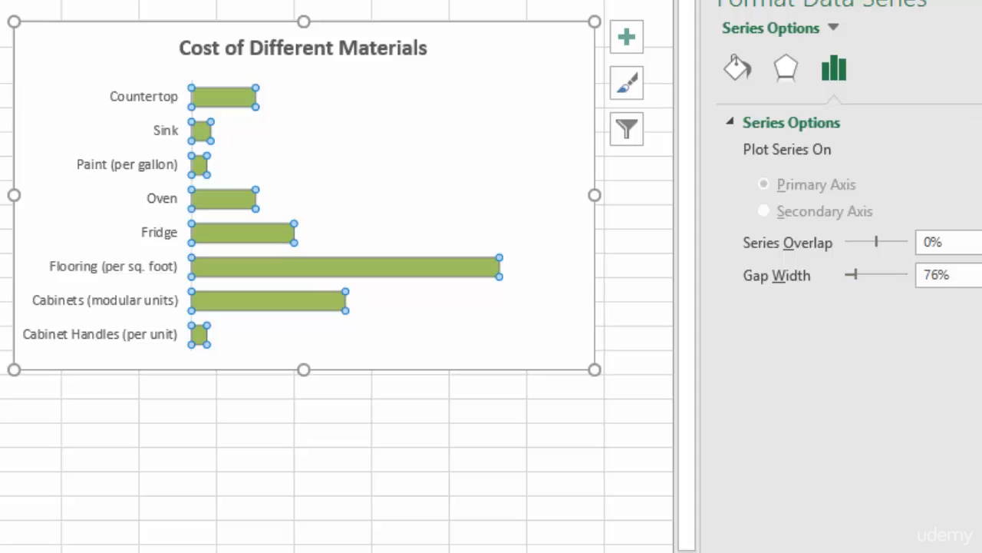
{"action": "left_click", "coordinate": [981, 3]}
{"action": "left_click", "coordinate": [581, 128]}
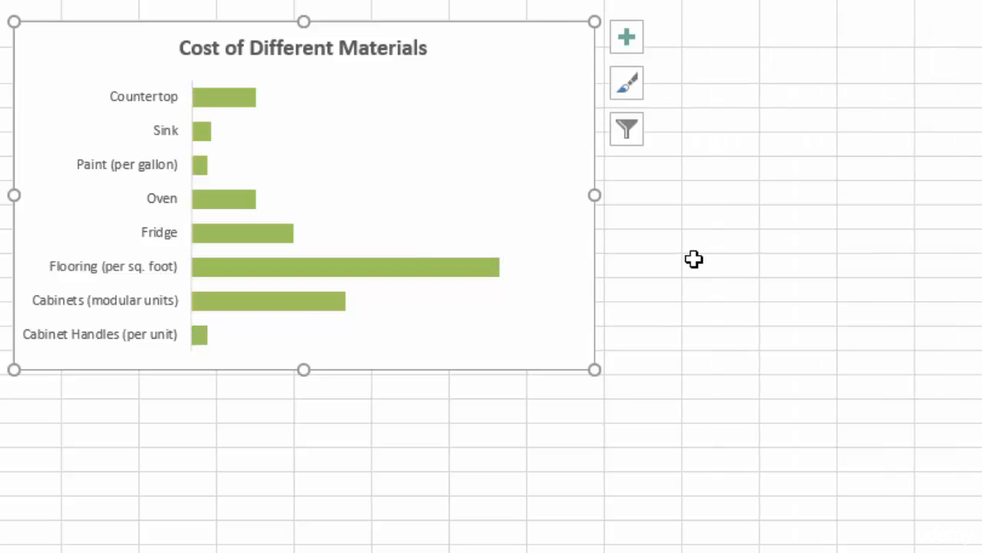
- Add data labels with the cost amounts to the chart's bars and deselect the chart
{"action": "left_click", "coordinate": [637, 39]}
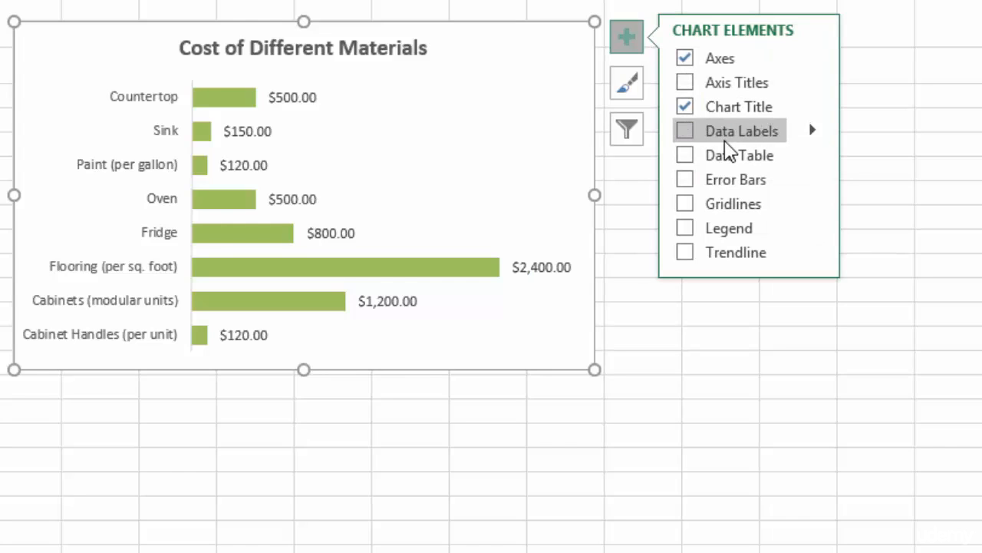
{"action": "left_click", "coordinate": [684, 131]}
{"action": "left_click", "coordinate": [741, 469]}
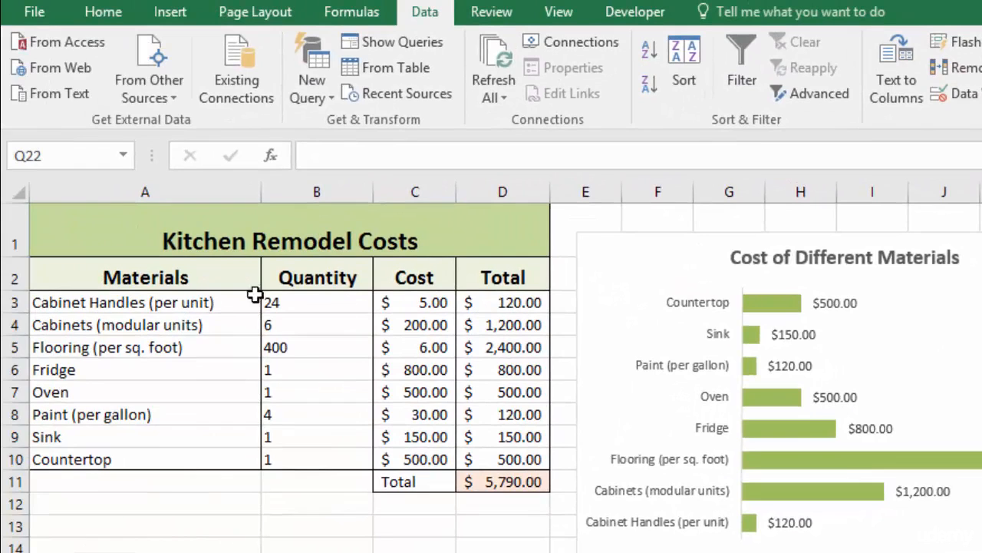
- Open a custom sort for the materials table A2:D10 and set it to sort by Total on Values
{"action": "left_click", "coordinate": [100, 273]}
{"action": "left_click_drag", "start_coordinate": [100, 273], "coordinate": [519, 459]}
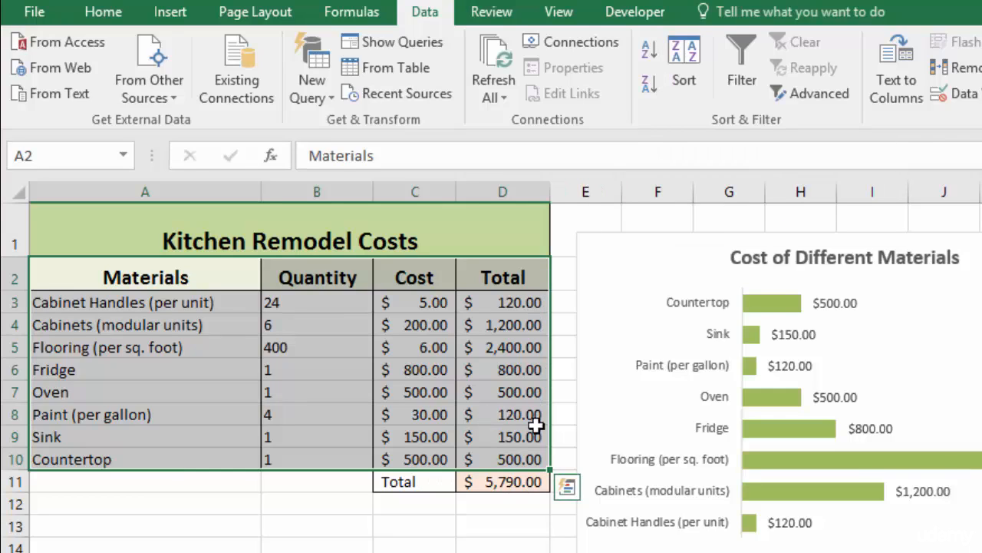
{"action": "left_click", "coordinate": [680, 56]}
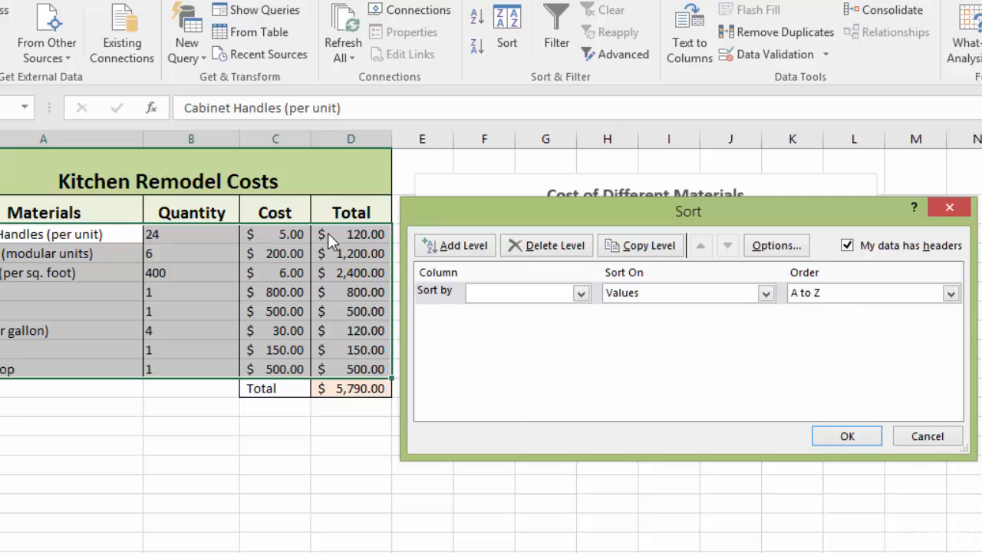
{"action": "left_click", "coordinate": [581, 292]}
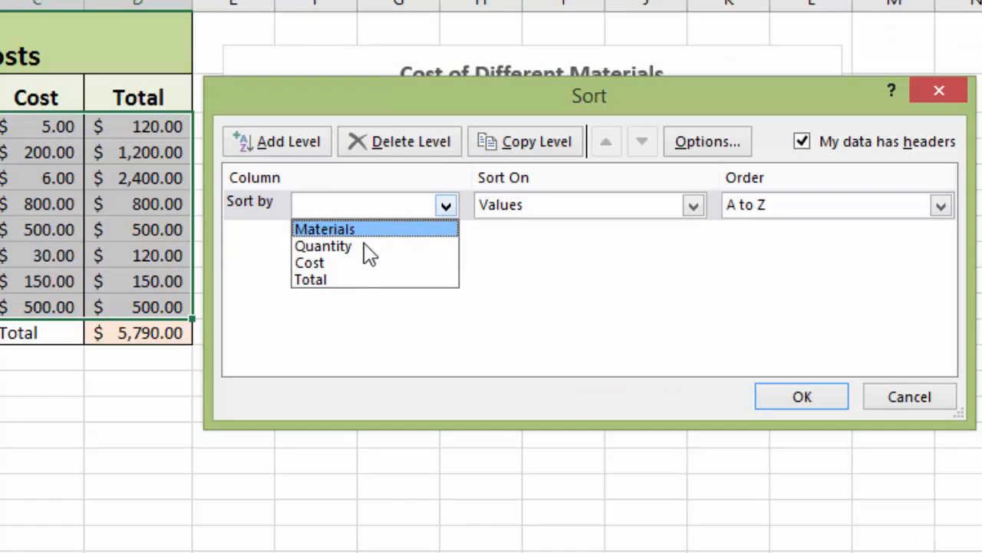
{"action": "left_click", "coordinate": [334, 281]}
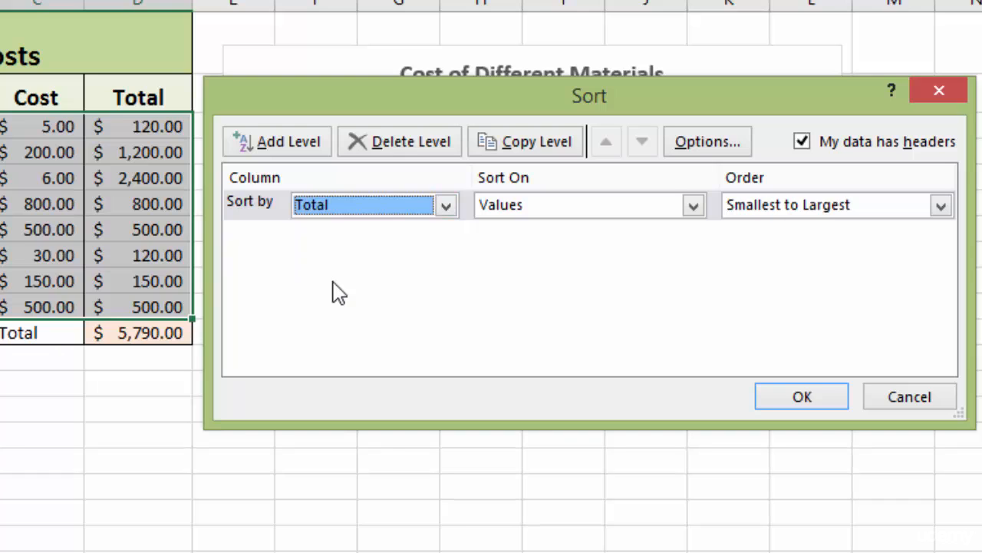
{"action": "left_click", "coordinate": [693, 206]}
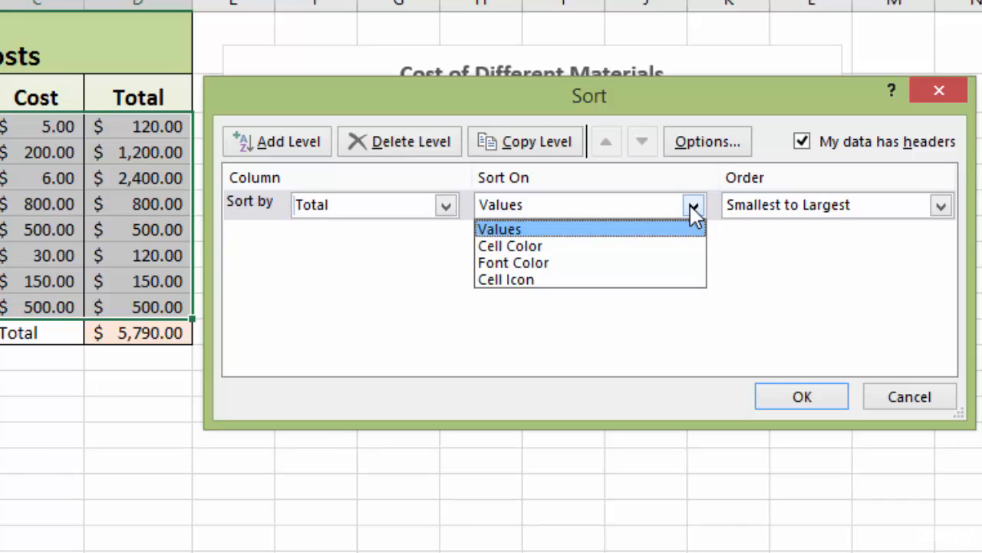
{"action": "left_click", "coordinate": [610, 230]}
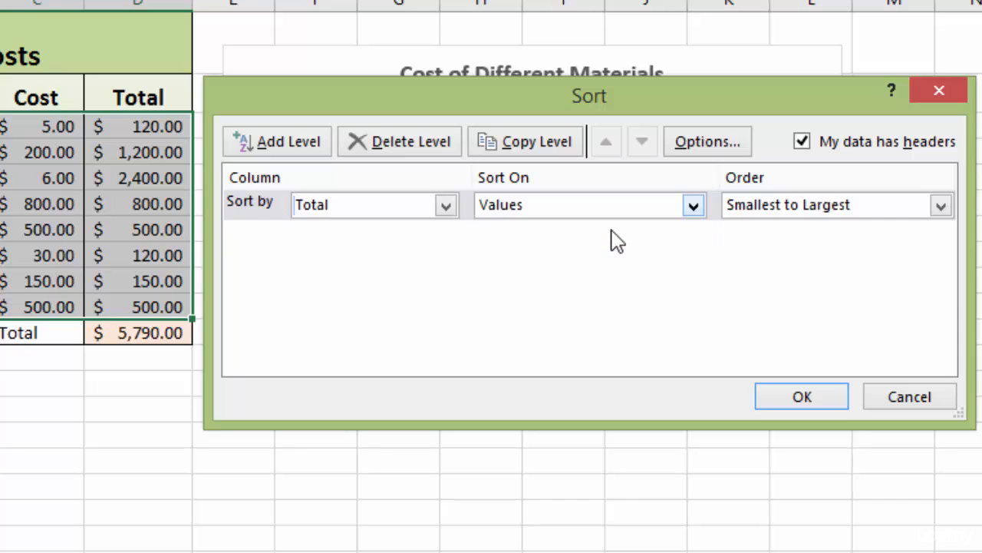
{"action": "key", "text": "Tab"}
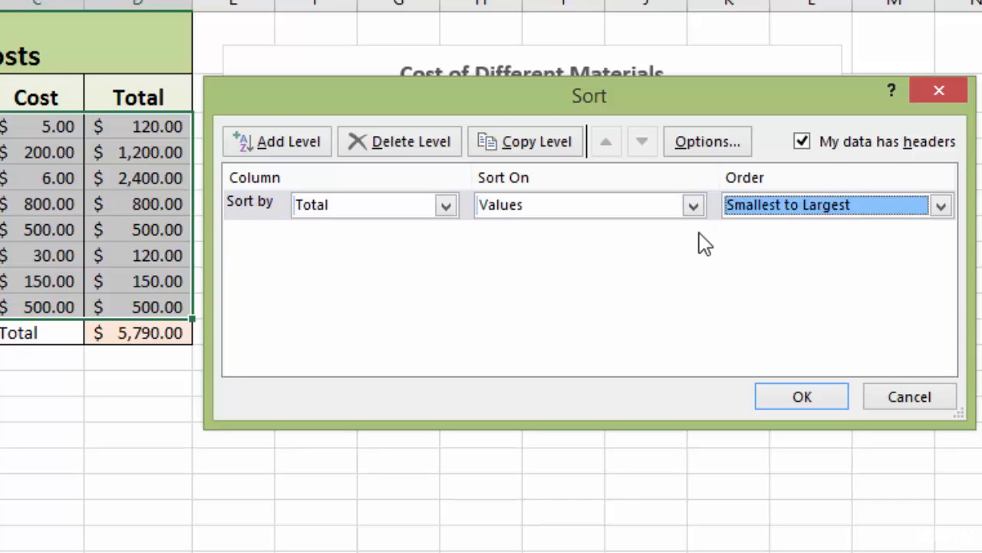
- Try the Largest to Smallest order, switch back to Smallest to Largest, and apply the sort to the table
{"action": "left_click", "coordinate": [940, 206]}
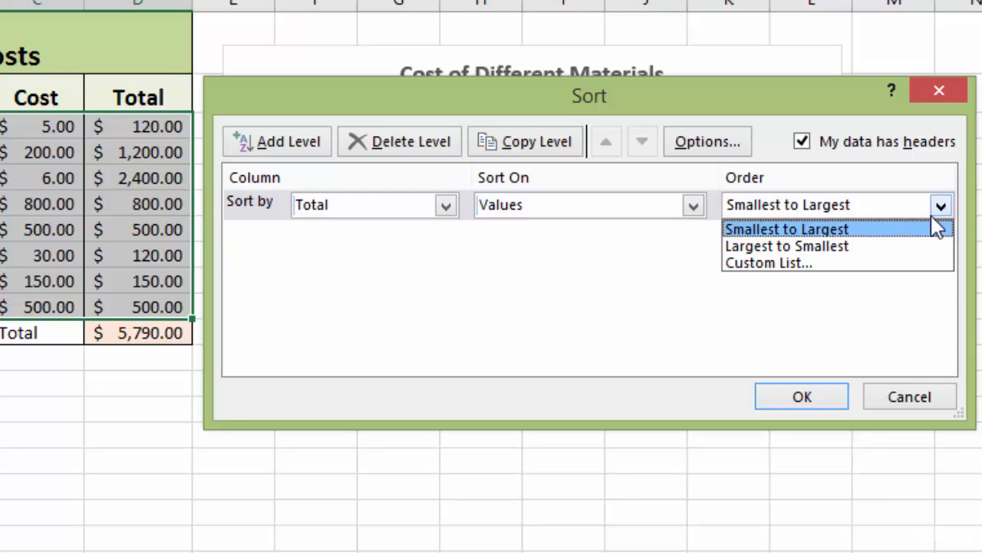
{"action": "left_click", "coordinate": [867, 247]}
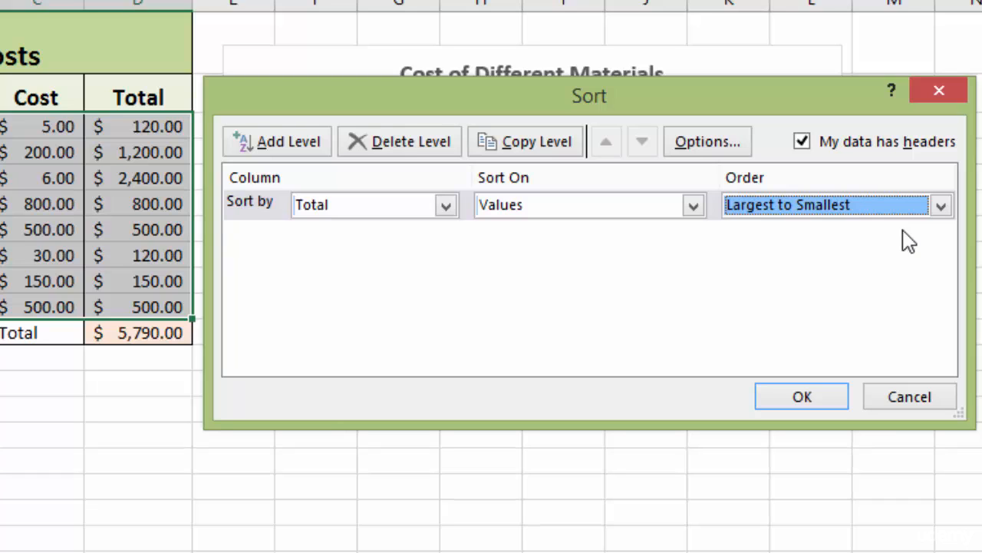
{"action": "left_click", "coordinate": [942, 206]}
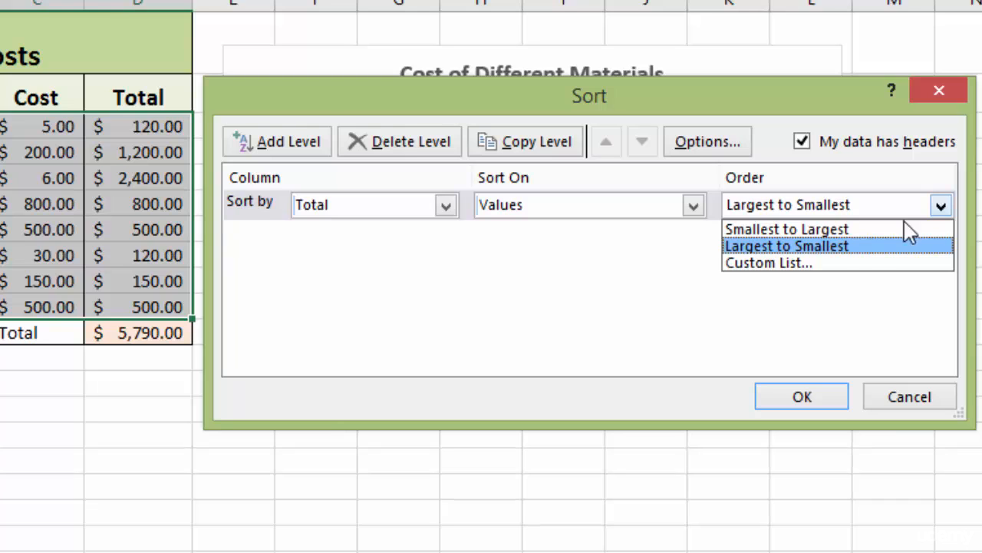
{"action": "left_click", "coordinate": [854, 230]}
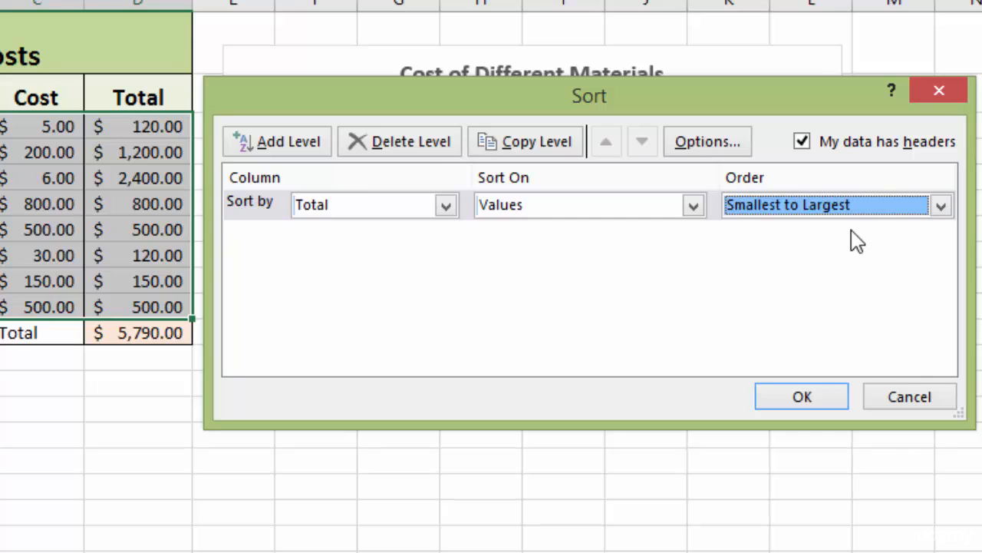
{"action": "left_click", "coordinate": [809, 410]}
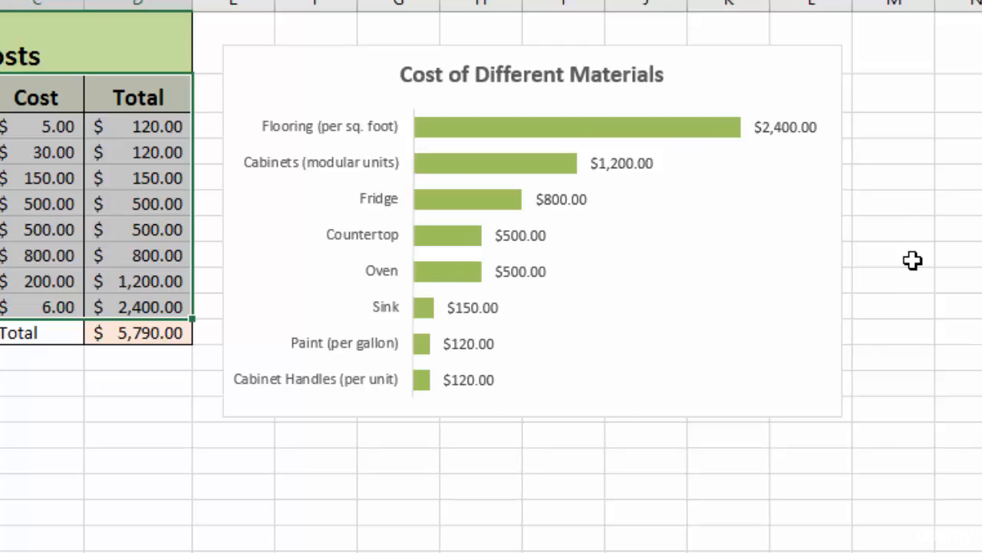
- Vary the Total series' bar colors by point, and close the series formatting options
{"action": "left_click", "coordinate": [804, 77]}
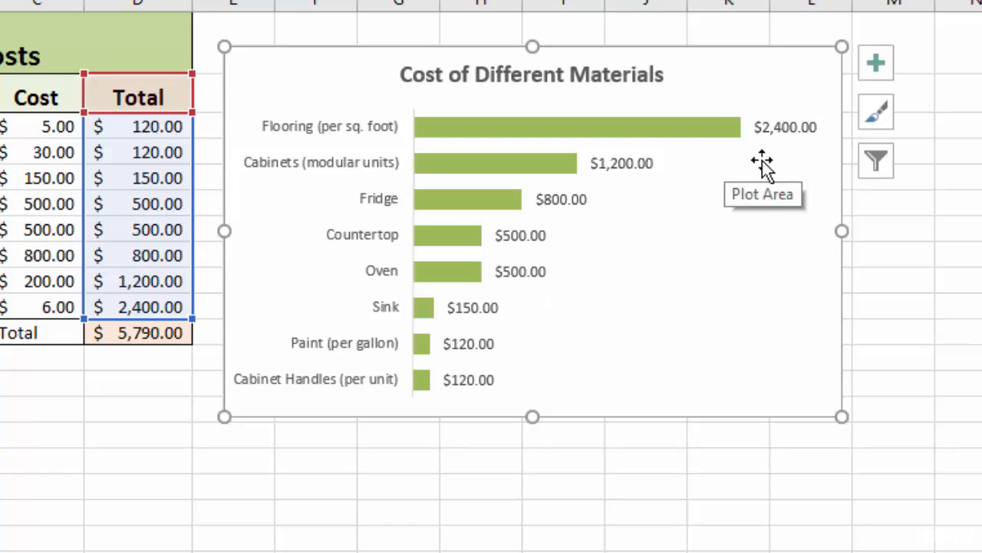
{"action": "left_click", "coordinate": [610, 139]}
{"action": "right_click", "coordinate": [610, 139]}
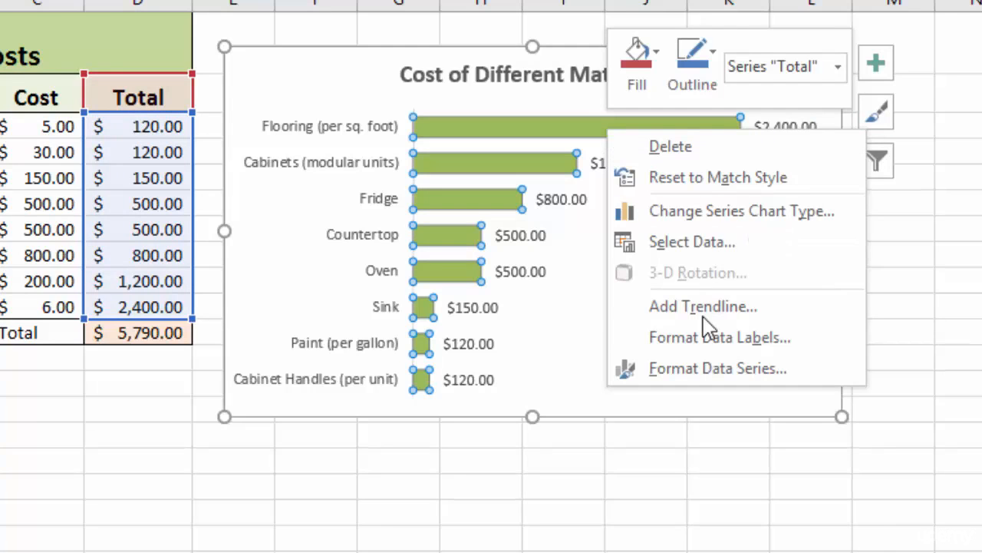
{"action": "left_click", "coordinate": [693, 369]}
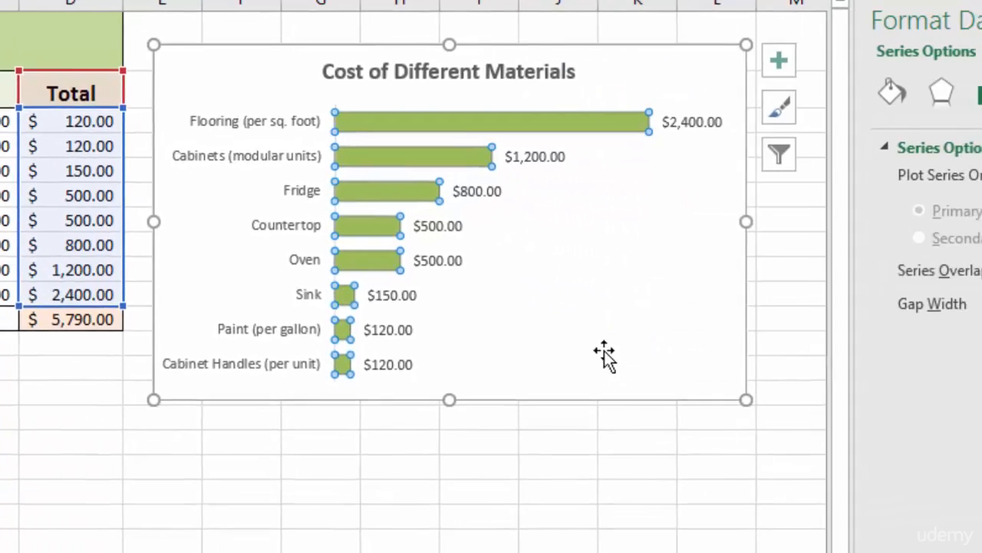
{"action": "left_click", "coordinate": [693, 86]}
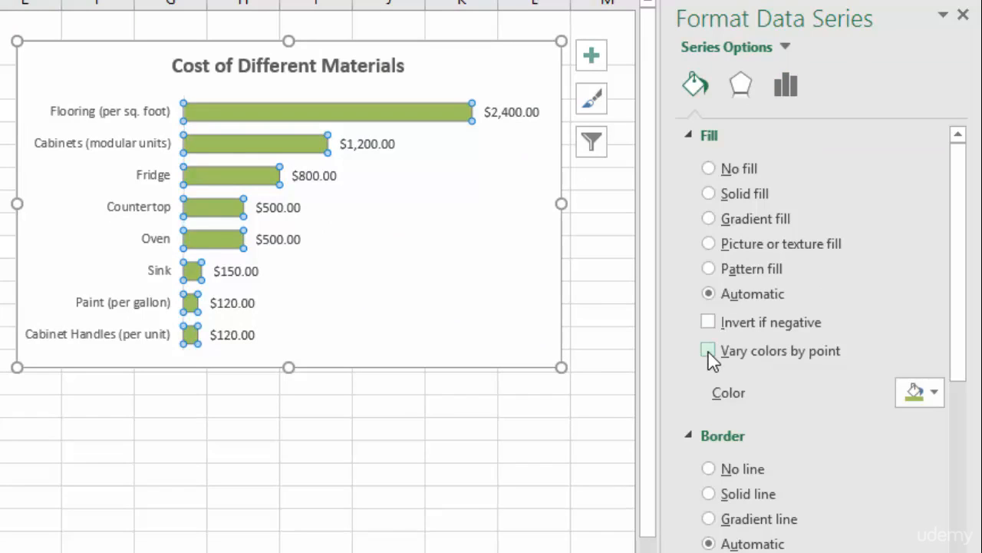
{"action": "left_click", "coordinate": [707, 350]}
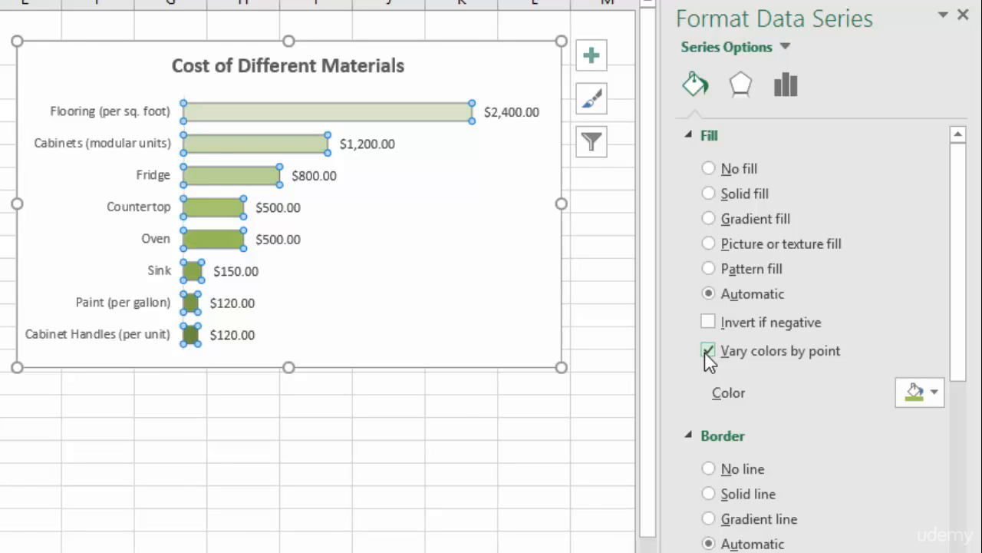
{"action": "mouse_move", "coordinate": [301, 123]}
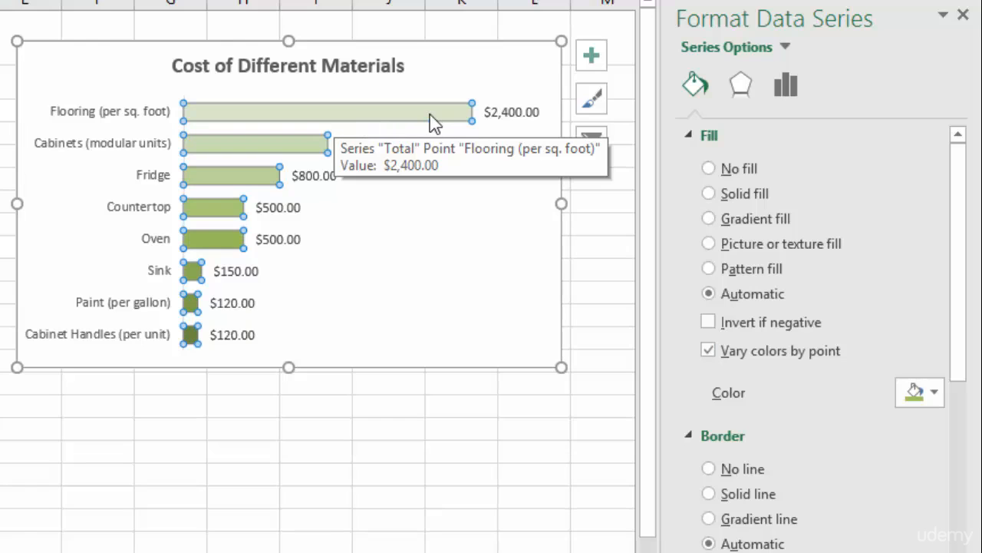
{"action": "left_click", "coordinate": [963, 15]}
- Apply the monochromatic green palette running from light to dark to the chart, and deselect the bars
{"action": "left_click", "coordinate": [595, 106]}
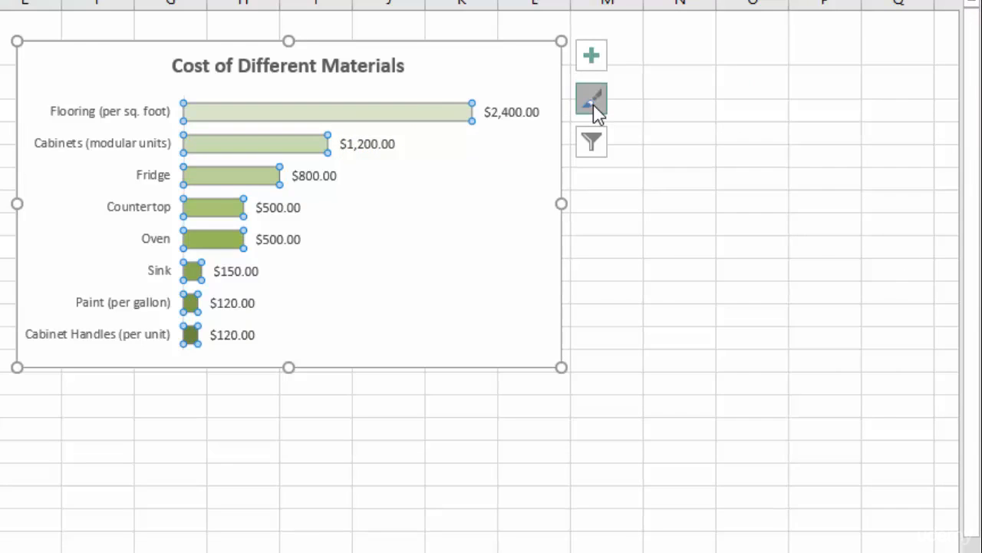
{"action": "left_click", "coordinate": [712, 99]}
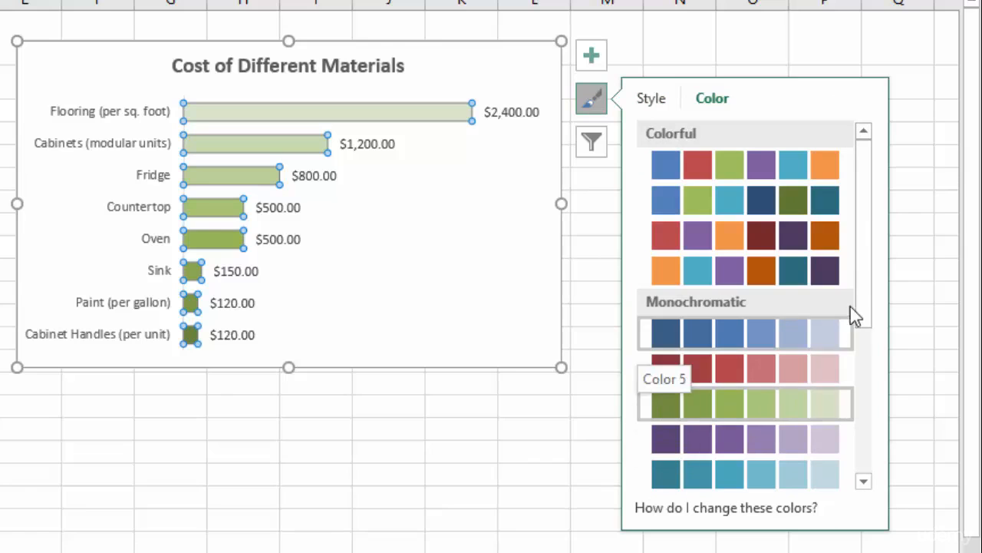
{"action": "left_click_drag", "start_coordinate": [864, 230], "coordinate": [872, 388]}
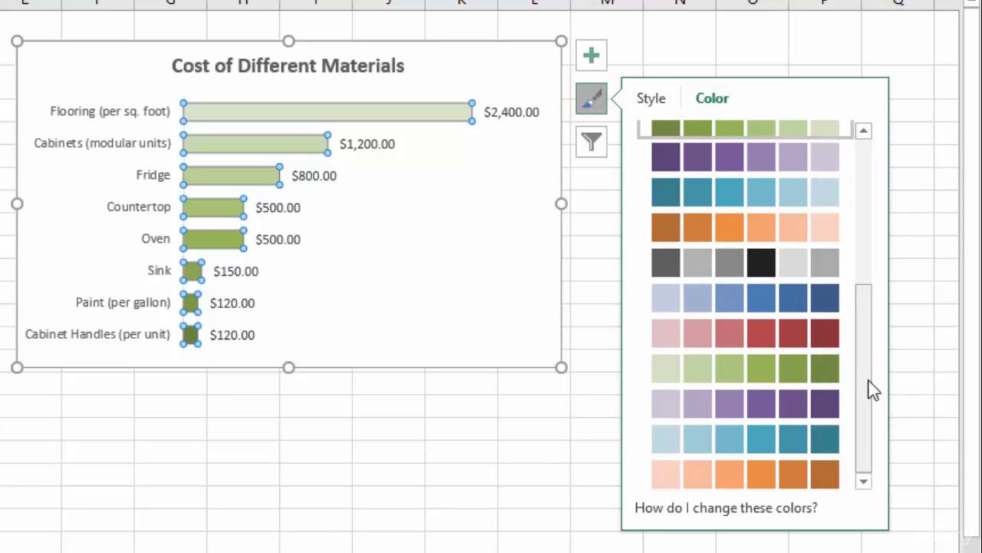
{"action": "left_click", "coordinate": [721, 368]}
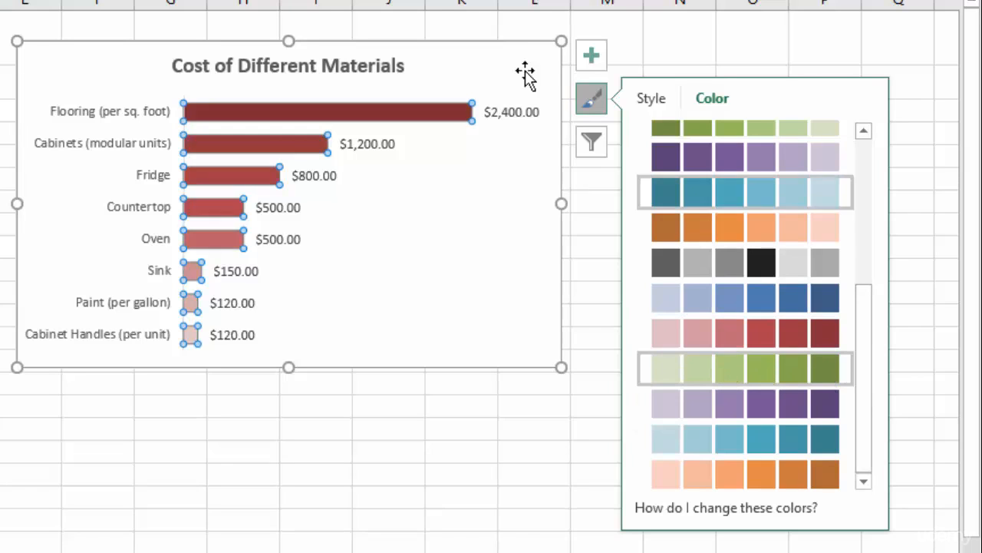
{"action": "left_click", "coordinate": [600, 108]}
{"action": "left_click", "coordinate": [534, 65]}
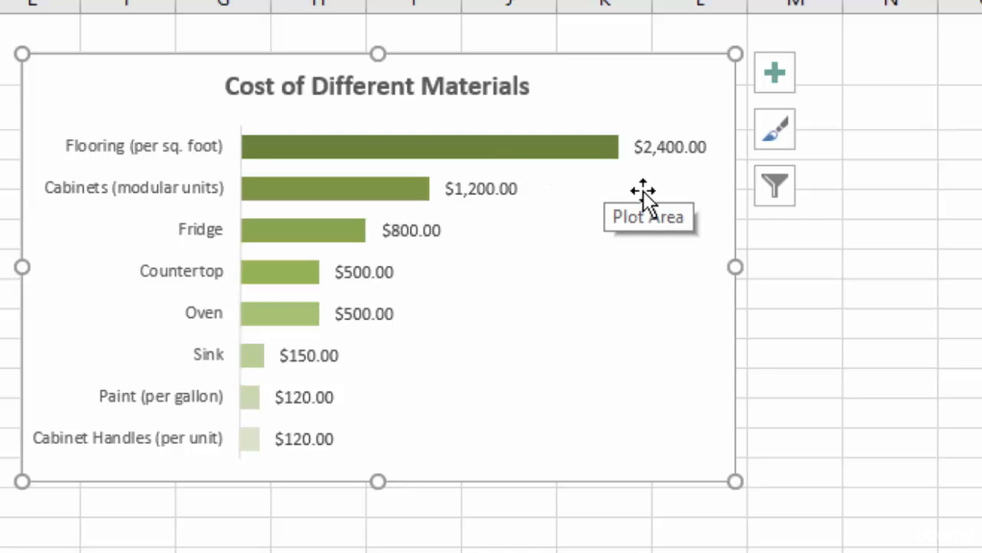
- Undo the green palette and the color variation by point, and deselect the chart
{"action": "key", "text": "ctrl+z"}
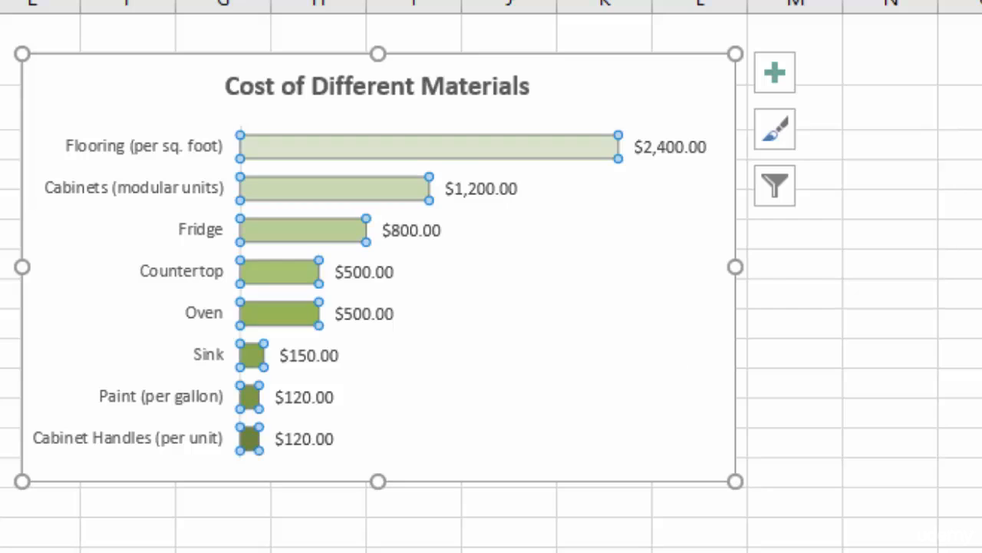
{"action": "key", "text": "ctrl+z"}
{"action": "left_click", "coordinate": [966, 234]}
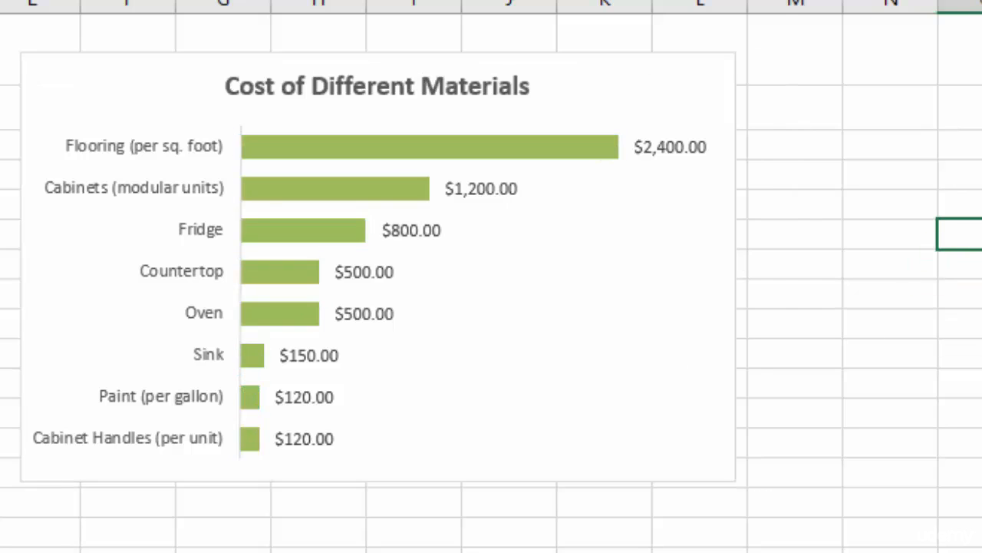